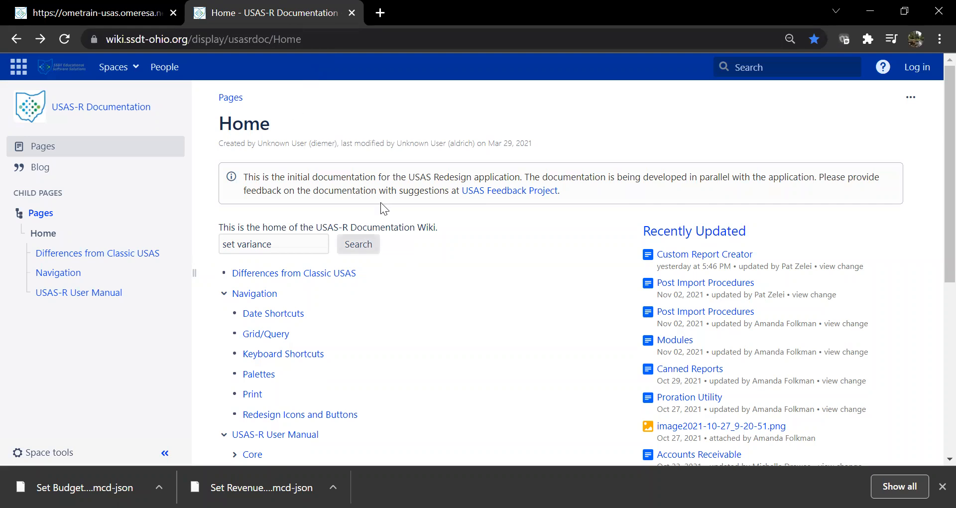
Search the USAS-R documentation for "set variance" and open the page Setting Estimate vs. Actual Variances to Zero.
{"action": "key", "text": "Return"}
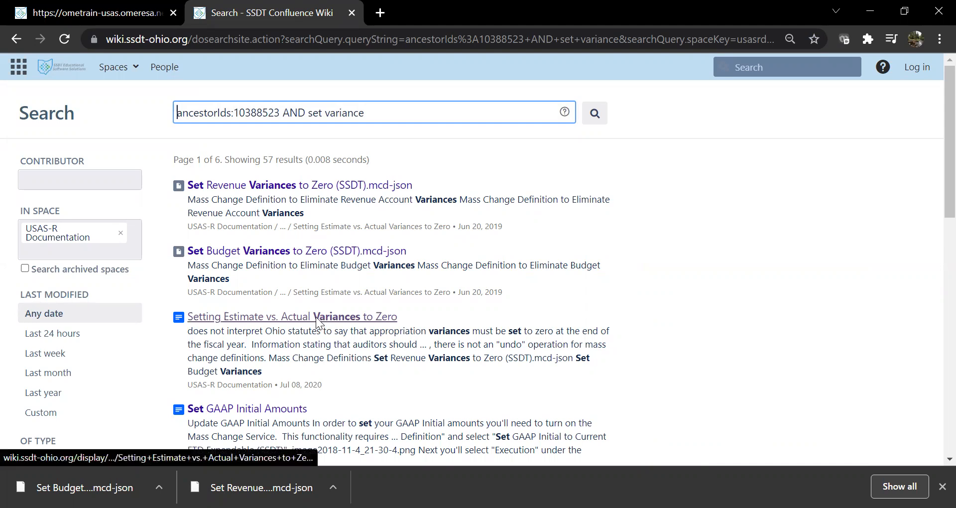
{"action": "left_click", "coordinate": [317, 318]}
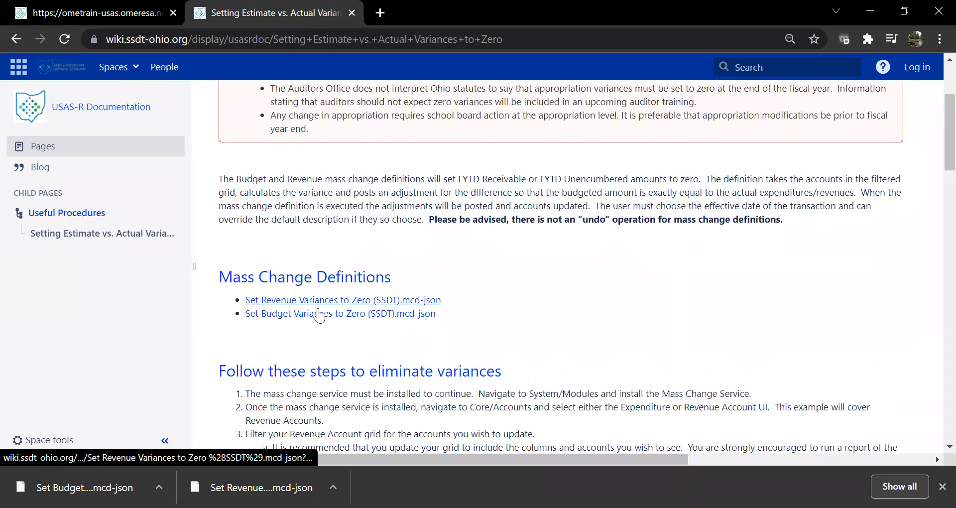
Download the Set Revenue Variances to Zero (SSDT).mcd-json mass change definition from the page's Mass Change Definitions list.
{"action": "scroll", "coordinate": [318, 315], "scroll_direction": "up", "scroll_amount": 2}
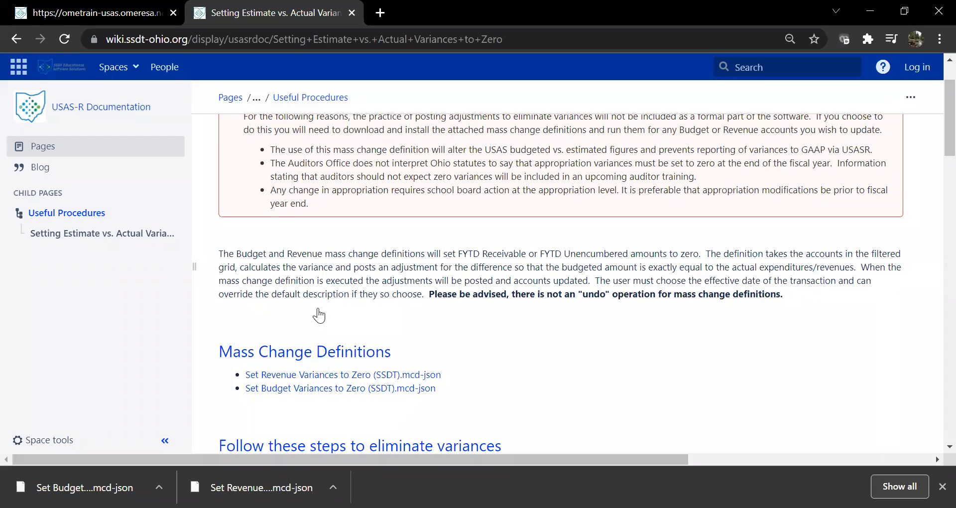
{"action": "scroll", "coordinate": [319, 315], "scroll_direction": "down", "scroll_amount": 2}
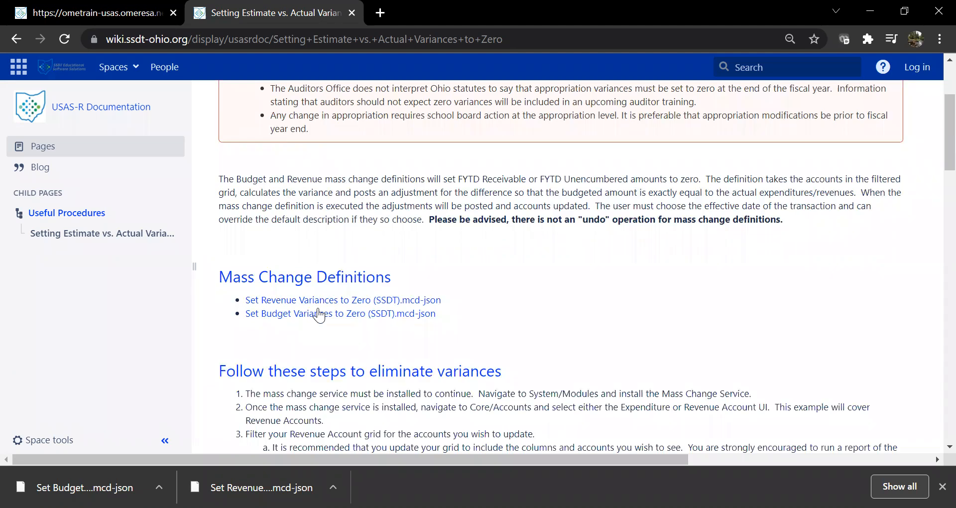
{"action": "scroll", "coordinate": [323, 329], "scroll_direction": "up", "scroll_amount": 2}
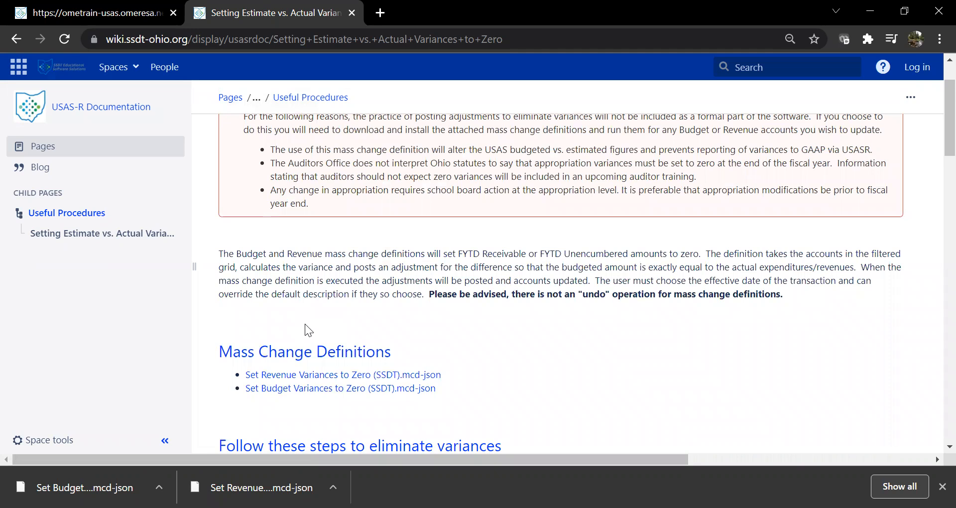
{"action": "left_click", "coordinate": [313, 377]}
{"action": "left_click", "coordinate": [475, 328]}
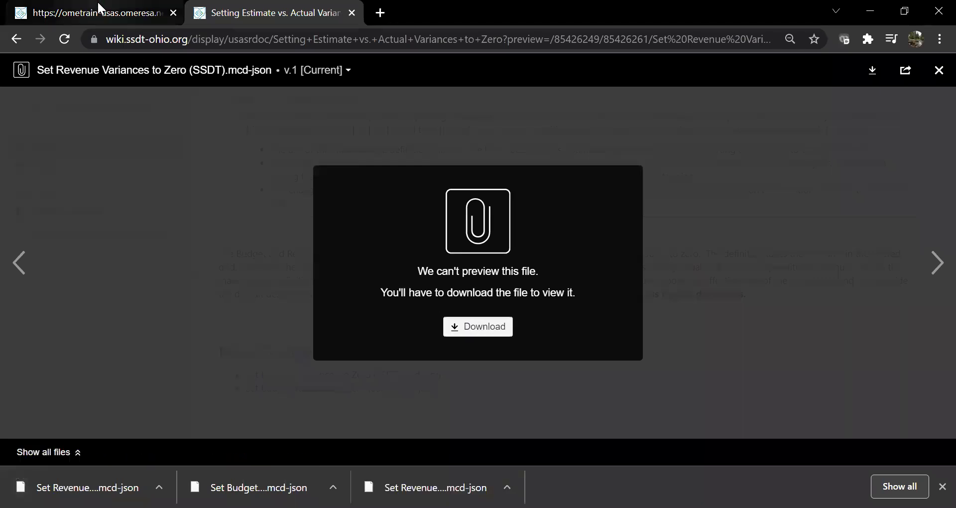
Switch to the USAS application and import Set Budget Variances to Zero (SSDT) (1).mcd-json as a mass change definition for the expenditure accounts.
{"action": "left_click", "coordinate": [99, 7]}
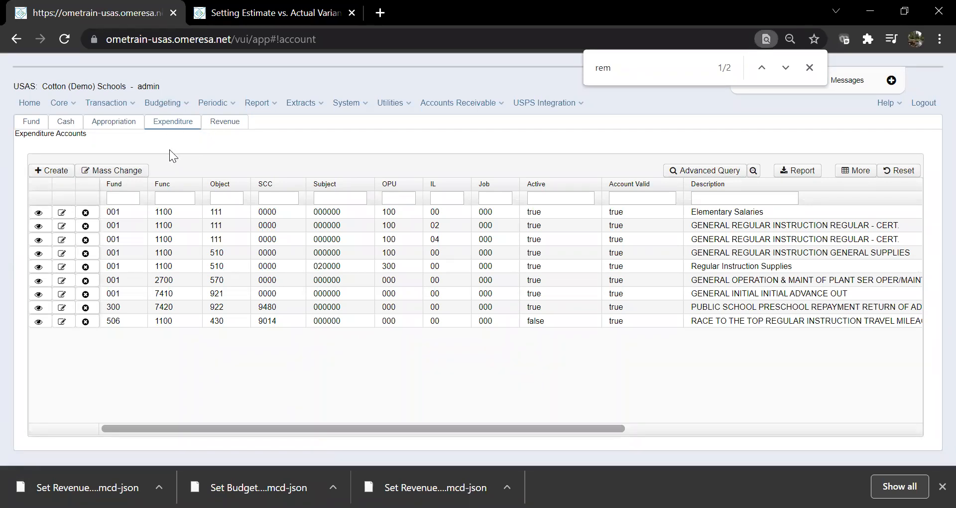
{"action": "left_click", "coordinate": [121, 174]}
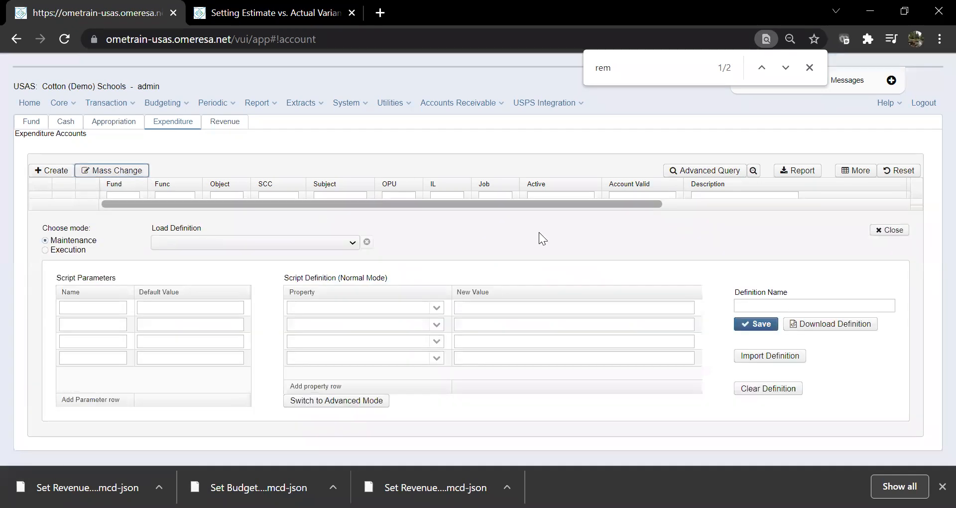
{"action": "left_click", "coordinate": [788, 357]}
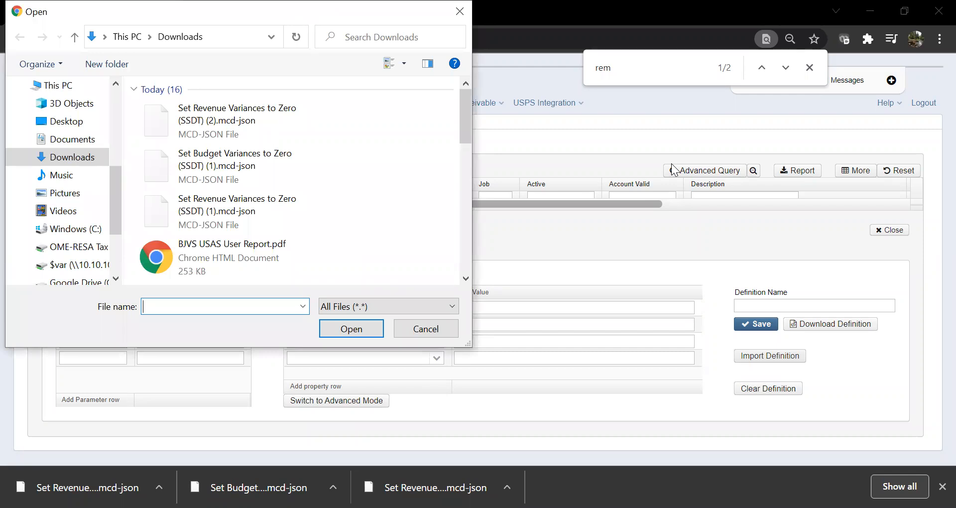
{"action": "left_click_drag", "start_coordinate": [305, 11], "coordinate": [669, 45]}
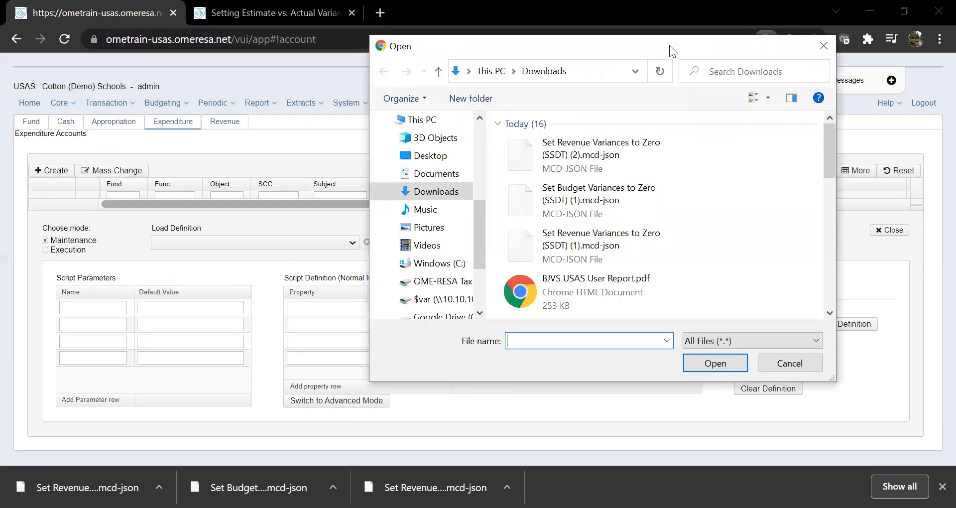
{"action": "left_click", "coordinate": [619, 204]}
{"action": "key", "text": "Return"}
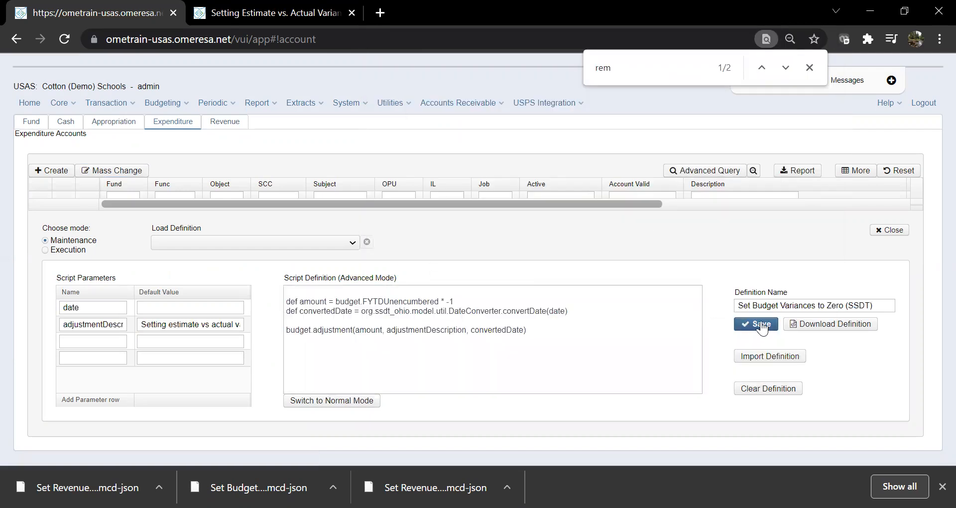
{"action": "left_click", "coordinate": [903, 233]}
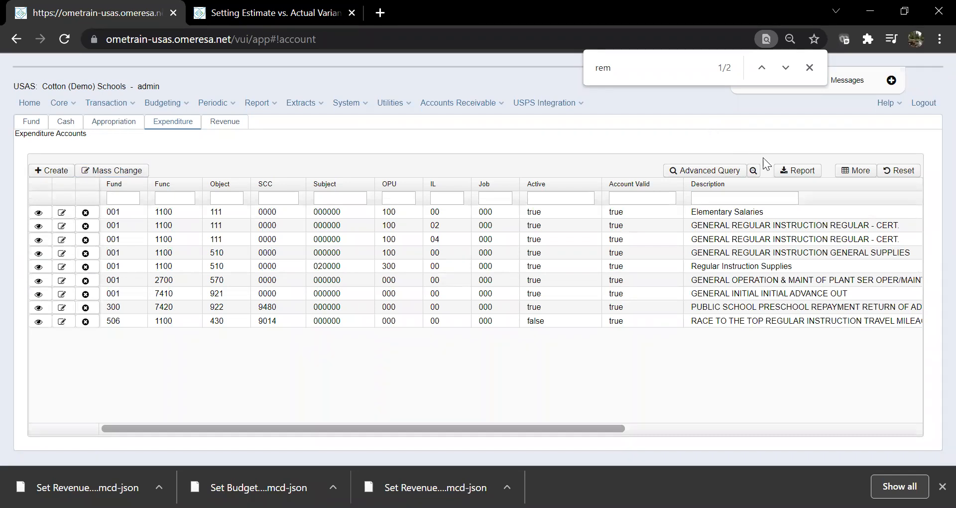
Review the expenditure accounts' advanced query on FYTD Unencumbered not equal to 0, and hide the query controls.
{"action": "left_click", "coordinate": [715, 172]}
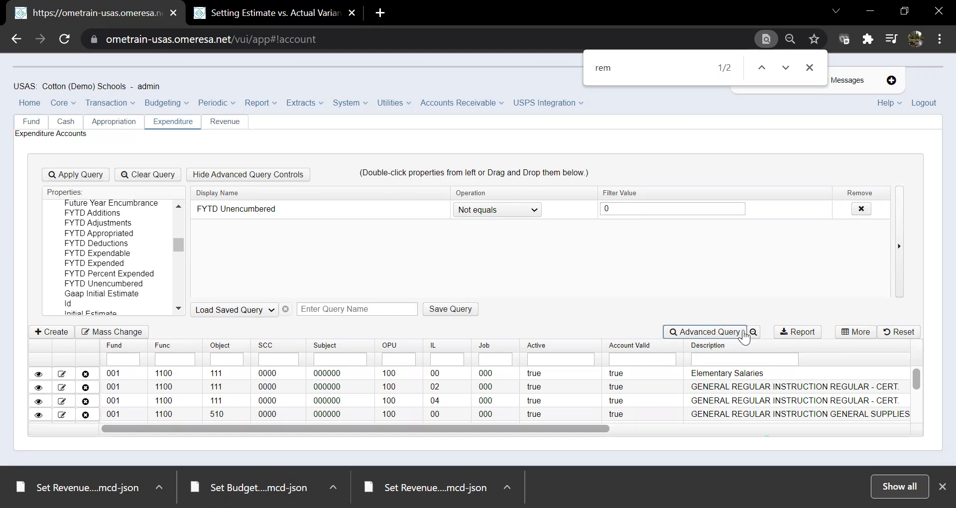
{"action": "left_click", "coordinate": [240, 177]}
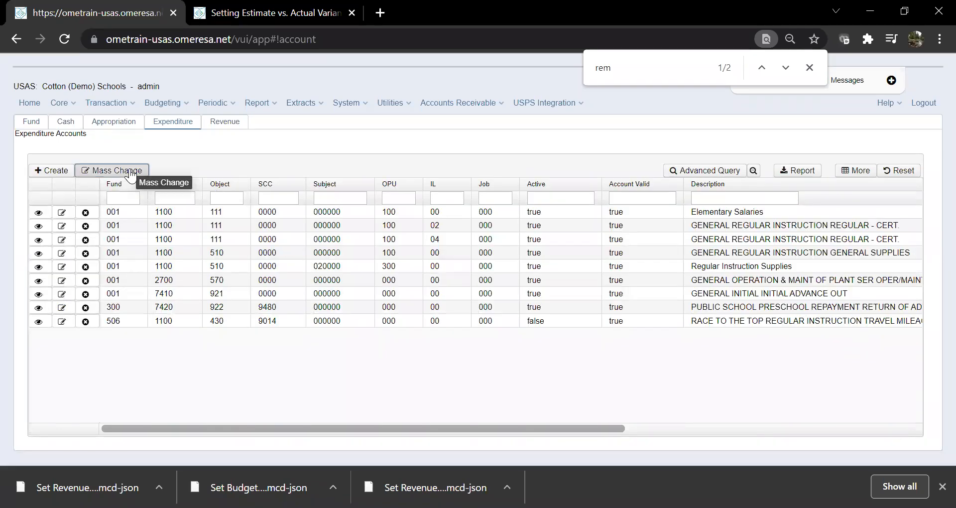
Load the Set Budget Variances to Zero (SSDT) mass change definition for the expenditure accounts in Execution mode.
{"action": "left_click", "coordinate": [131, 176]}
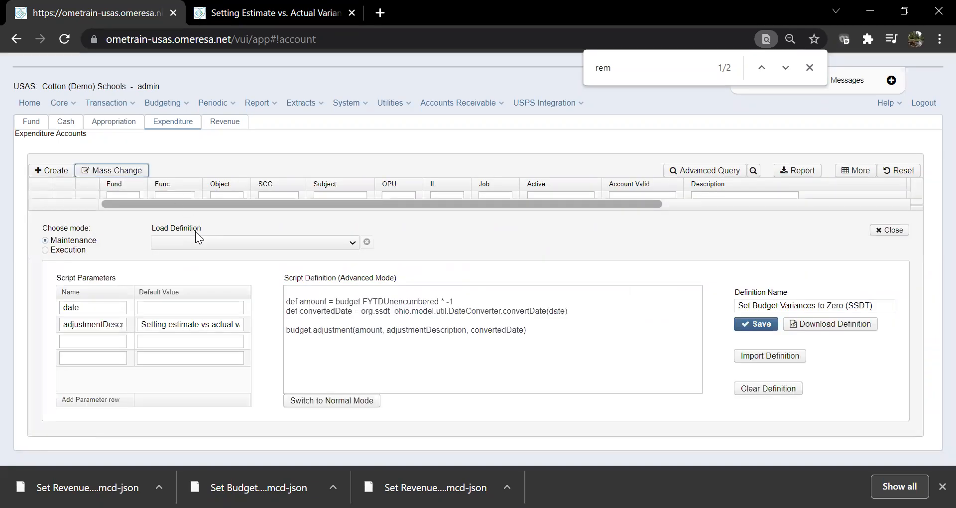
{"action": "left_click", "coordinate": [195, 242]}
{"action": "key", "text": "Down"}
{"action": "key", "text": "Down"}
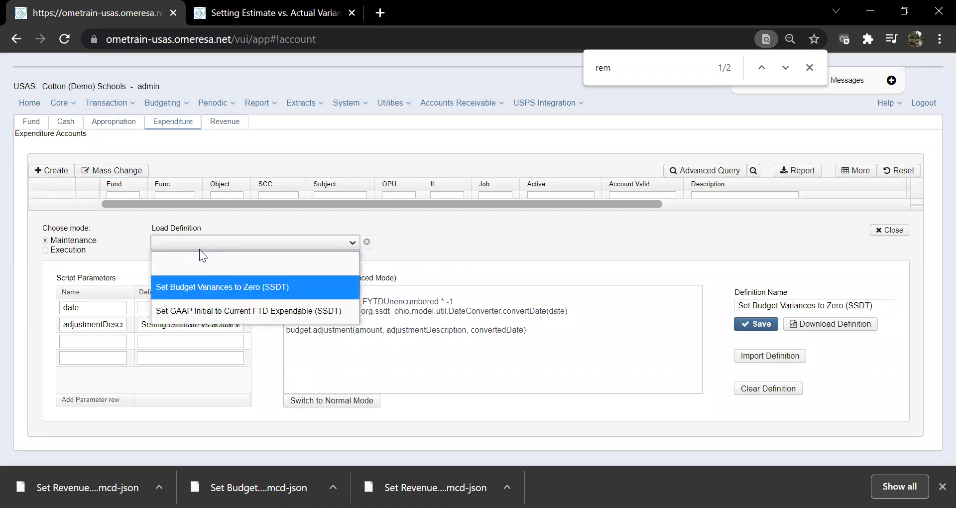
{"action": "key", "text": "Up"}
{"action": "key", "text": "Return"}
{"action": "left_click", "coordinate": [64, 250]}
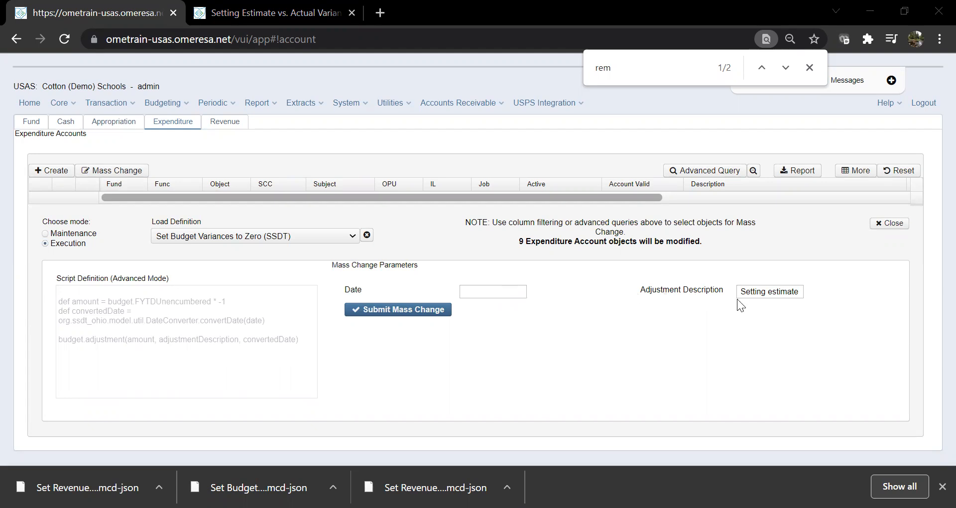
Set the mass change date to 10/1/2021, submit the mass change for the filtered expenditure accounts and close it.
{"action": "left_click", "coordinate": [783, 293]}
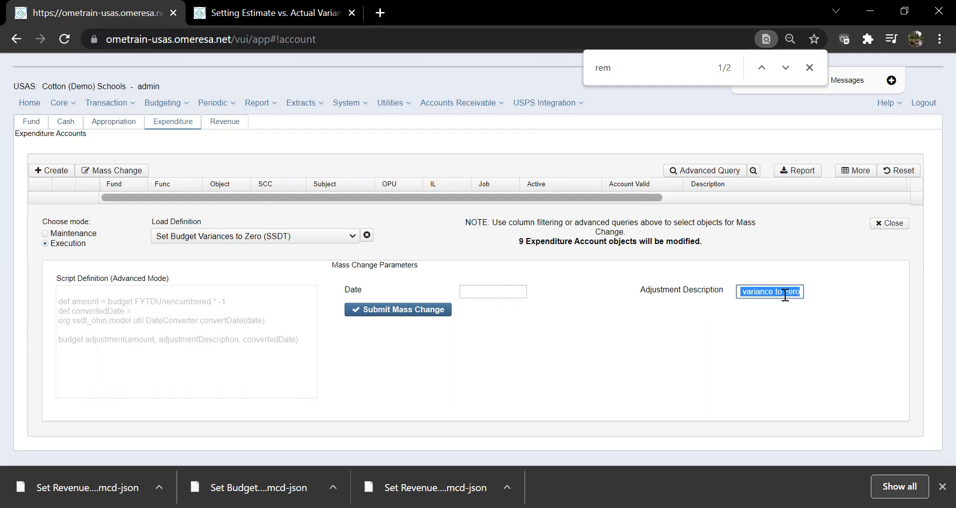
{"action": "left_click", "coordinate": [487, 284]}
{"action": "type", "text": "11/9/"}
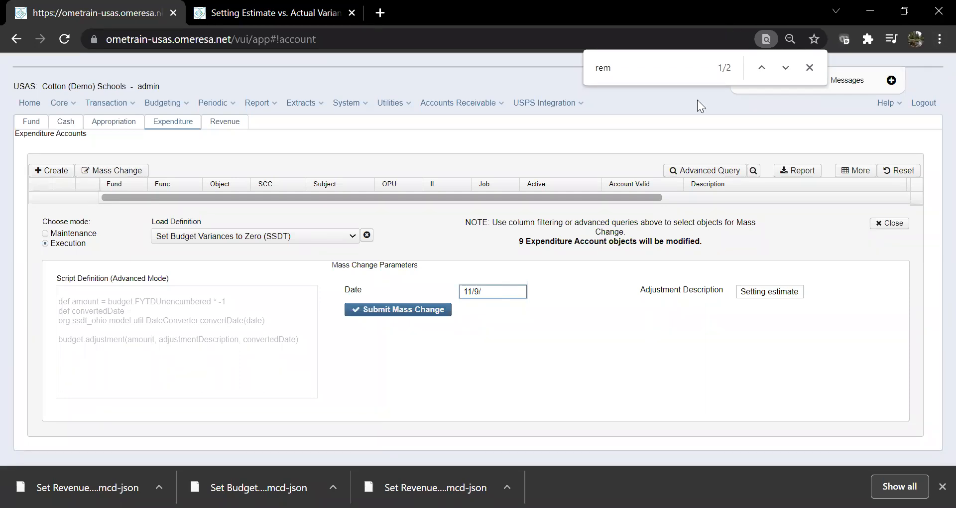
{"action": "key", "text": "Escape"}
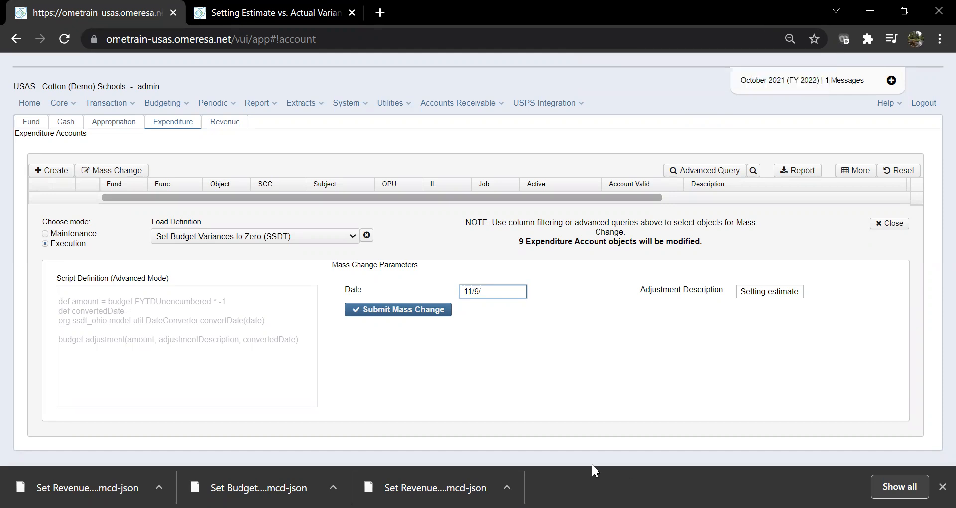
{"action": "key", "text": "ctrl+a"}
{"action": "type", "text": "10/1/2021"}
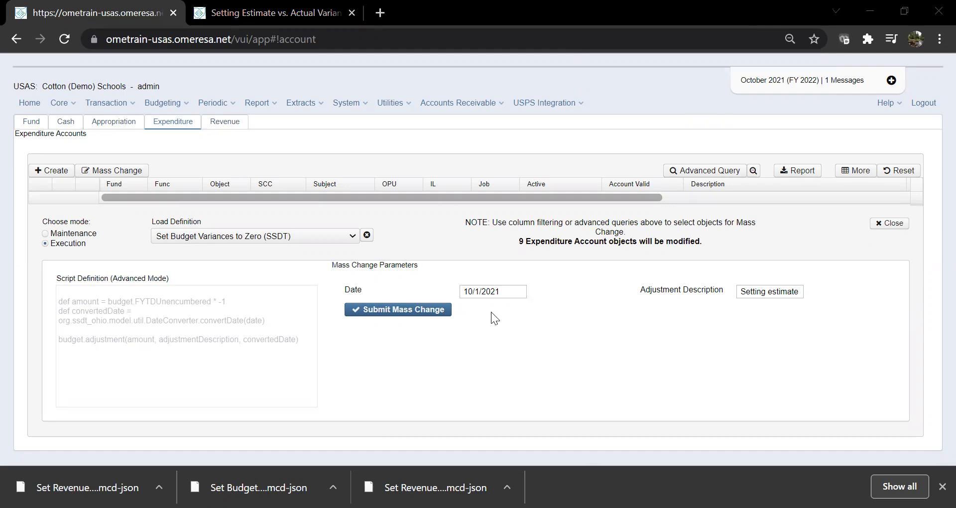
{"action": "left_click", "coordinate": [437, 314]}
{"action": "left_click", "coordinate": [893, 225]}
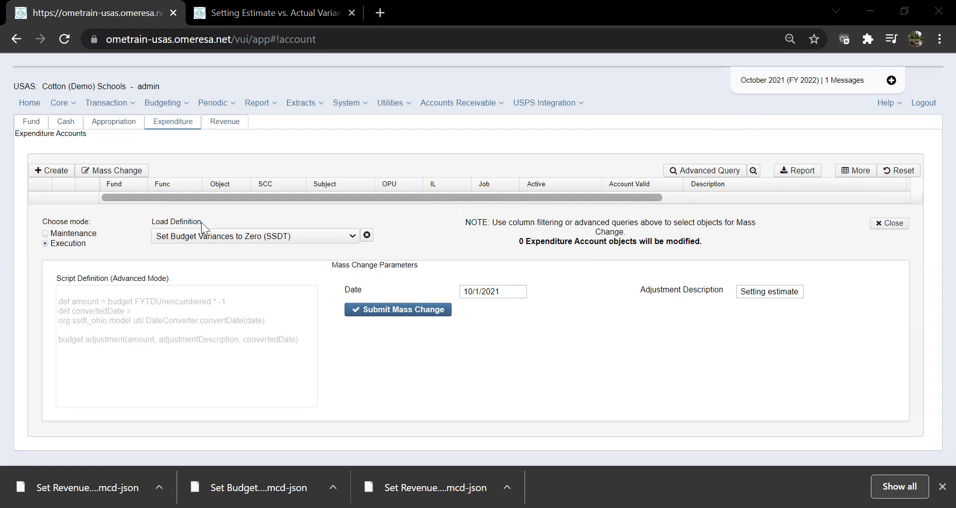
Clear the advanced query on the expenditure accounts and hide the query controls.
{"action": "left_click", "coordinate": [719, 172]}
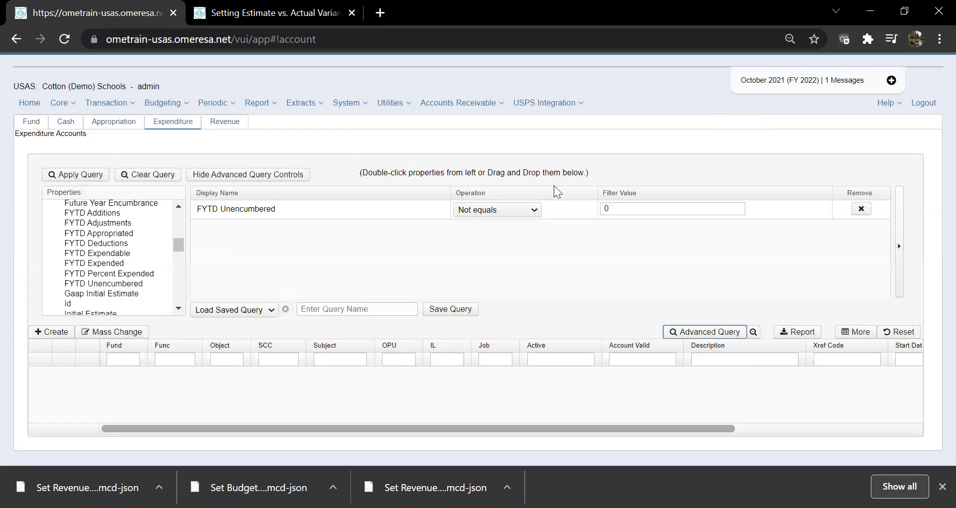
{"action": "left_click", "coordinate": [151, 181]}
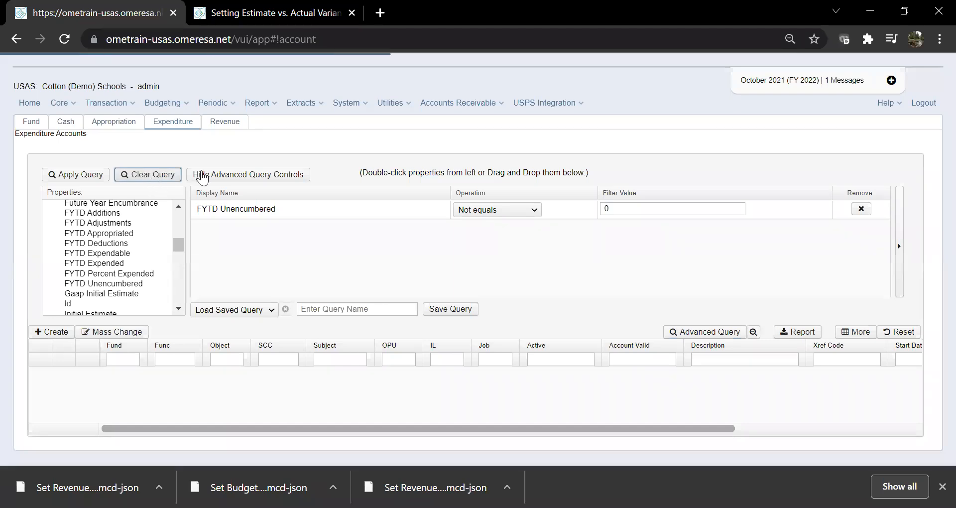
{"action": "left_click", "coordinate": [227, 175]}
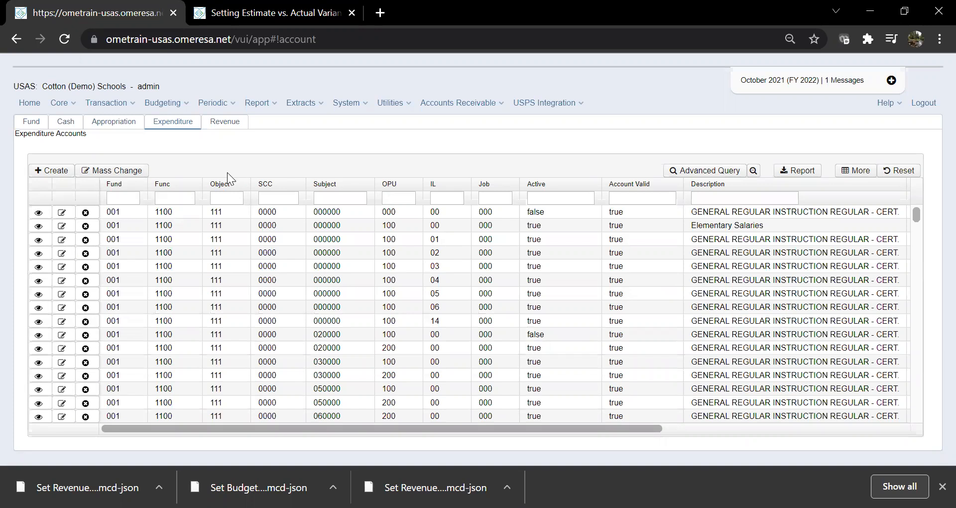
Open the revenue accounts' advanced query and find the Remaining Balance property under Anticipated Revenue by searching for "remain".
{"action": "left_click", "coordinate": [229, 130]}
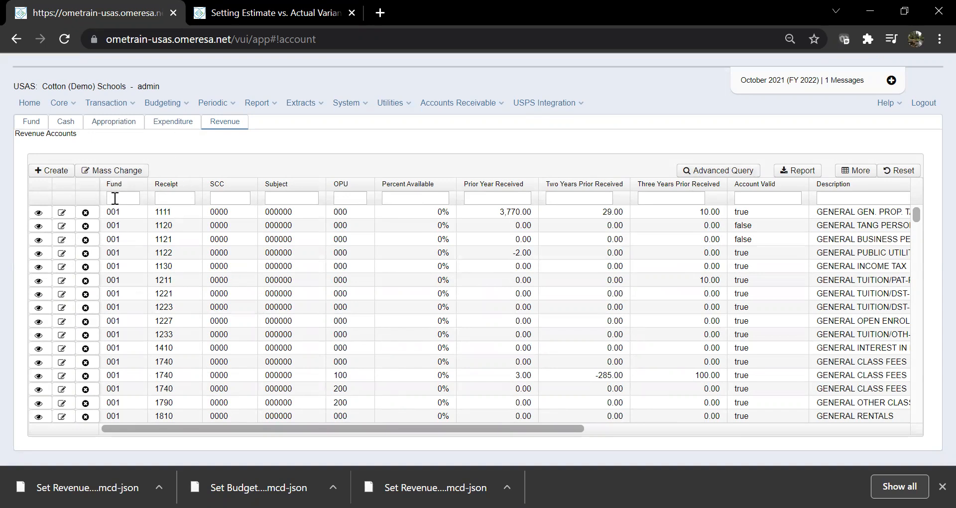
{"action": "left_click", "coordinate": [749, 162]}
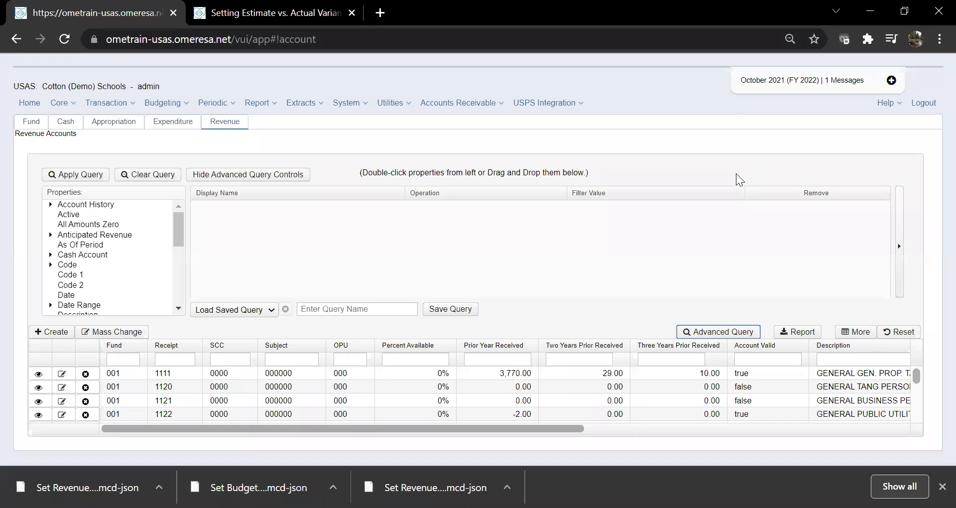
{"action": "left_click", "coordinate": [258, 13]}
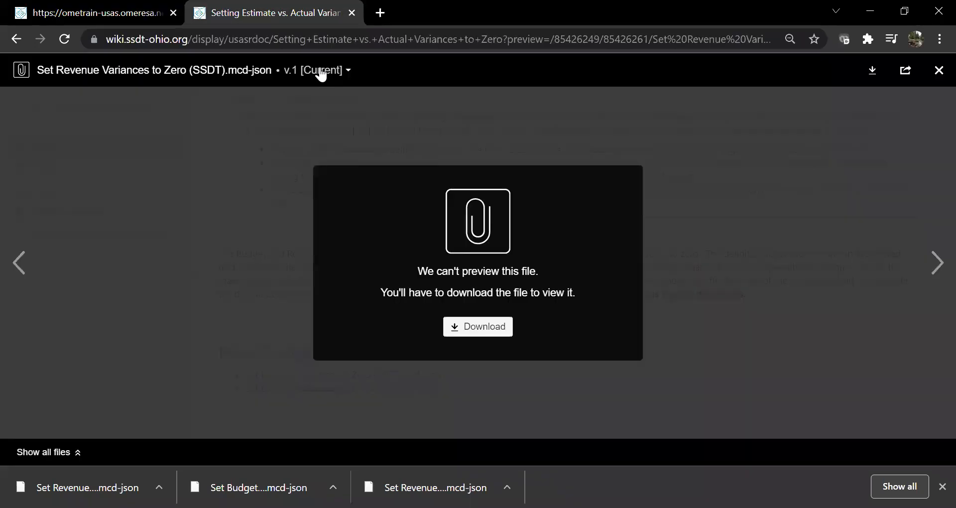
{"action": "left_click", "coordinate": [124, 12]}
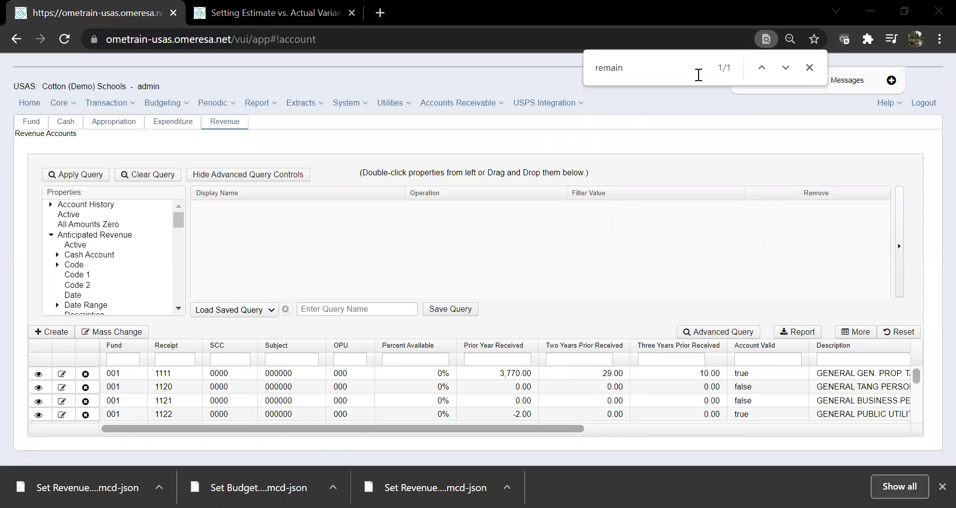
{"action": "key", "text": "Return"}
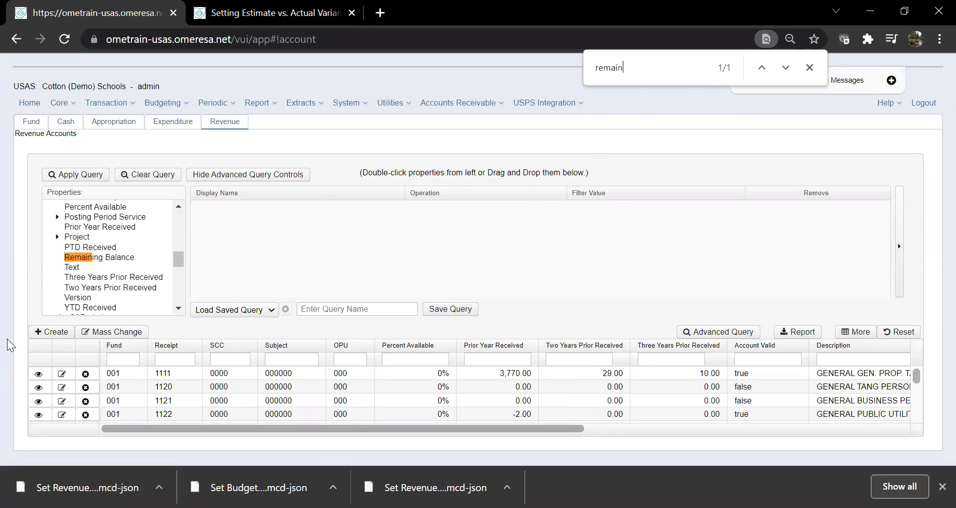
Filter the revenue accounts to Remaining Balance Not equals 0, apply the query and hide the query controls.
{"action": "left_click_drag", "start_coordinate": [96, 258], "coordinate": [268, 225]}
{"action": "left_click", "coordinate": [458, 209]}
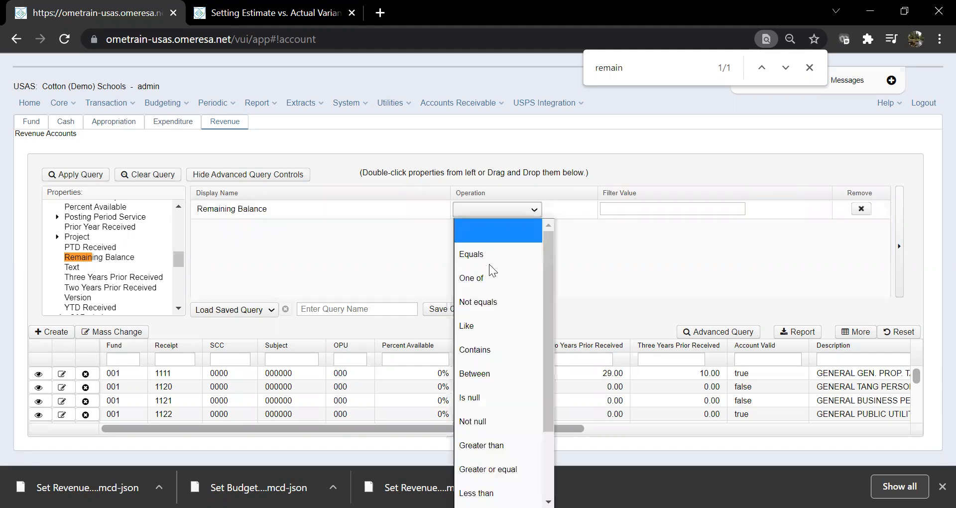
{"action": "left_click", "coordinate": [480, 302]}
{"action": "left_click", "coordinate": [617, 211]}
{"action": "type", "text": "0"}
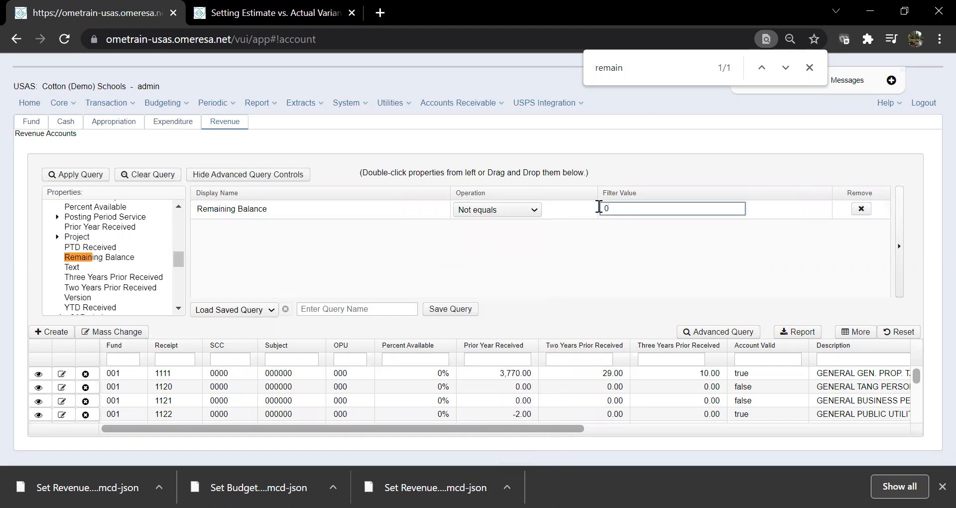
{"action": "left_click", "coordinate": [84, 177]}
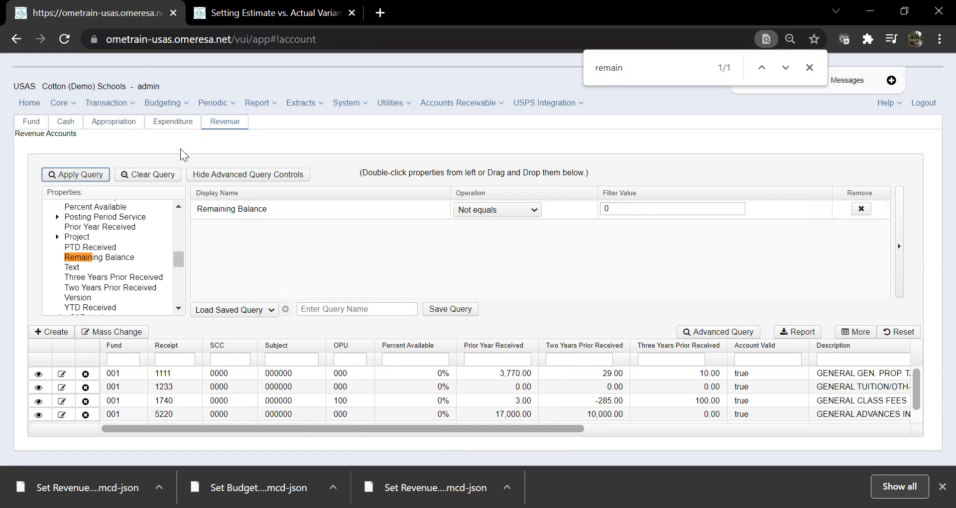
{"action": "left_click", "coordinate": [230, 178]}
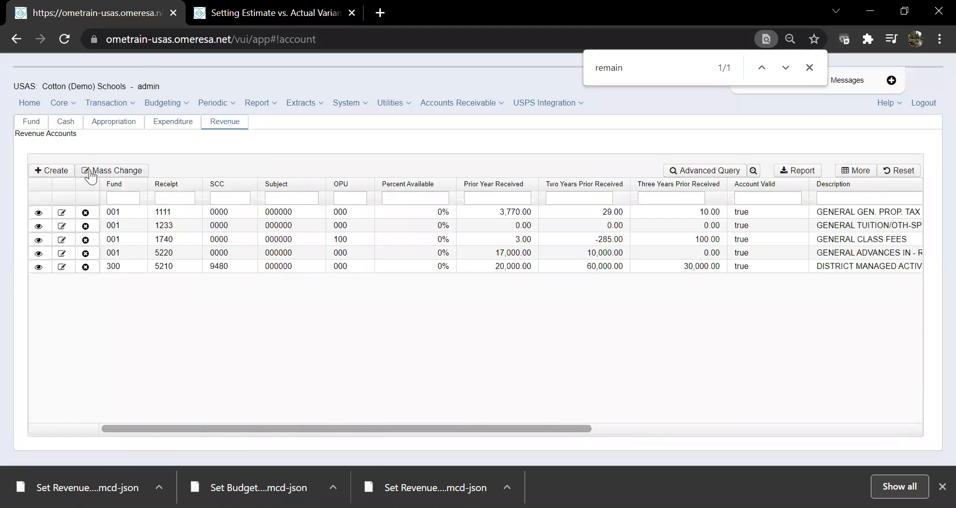
Load the Set Revenue Variances to Zero (SSDT) mass change definition for the filtered revenue accounts and switch it to Execution mode.
{"action": "left_click", "coordinate": [90, 173]}
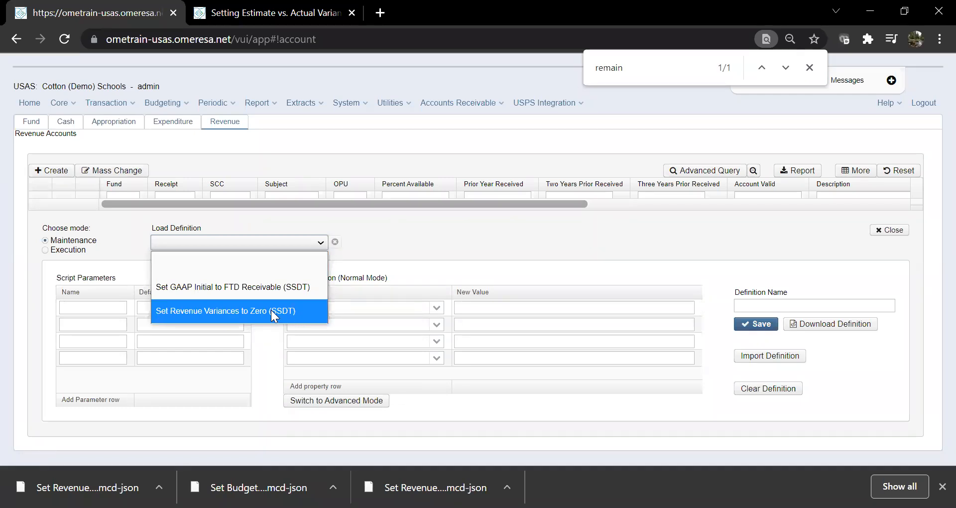
{"action": "left_click", "coordinate": [194, 318]}
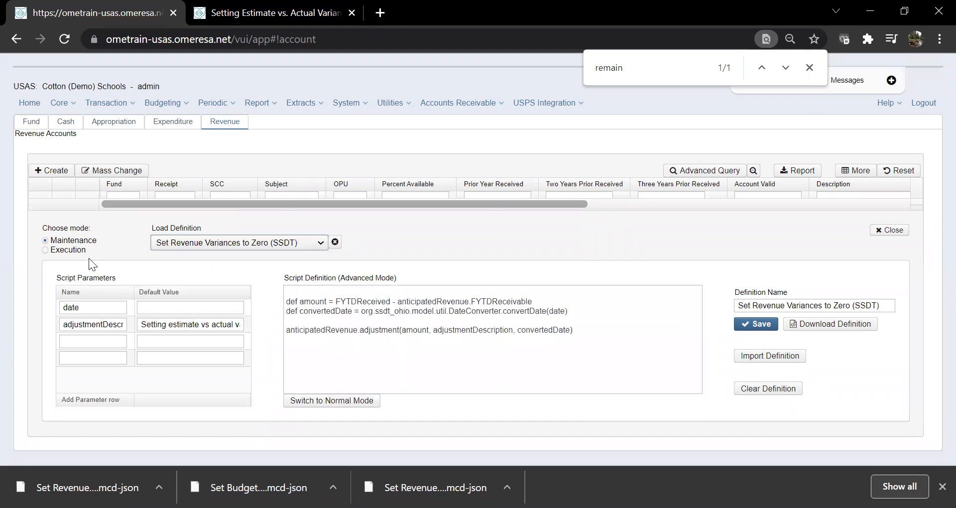
{"action": "left_click", "coordinate": [73, 251]}
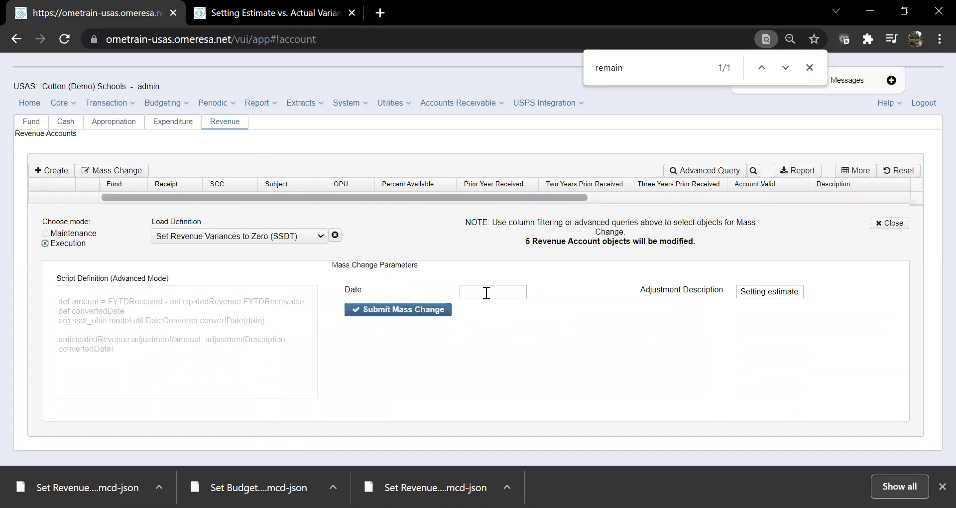
Set the mass change date to 10/1/2021, submit the mass change for the filtered revenue accounts and close it.
{"action": "left_click", "coordinate": [486, 293]}
{"action": "type", "text": "10/1/2021"}
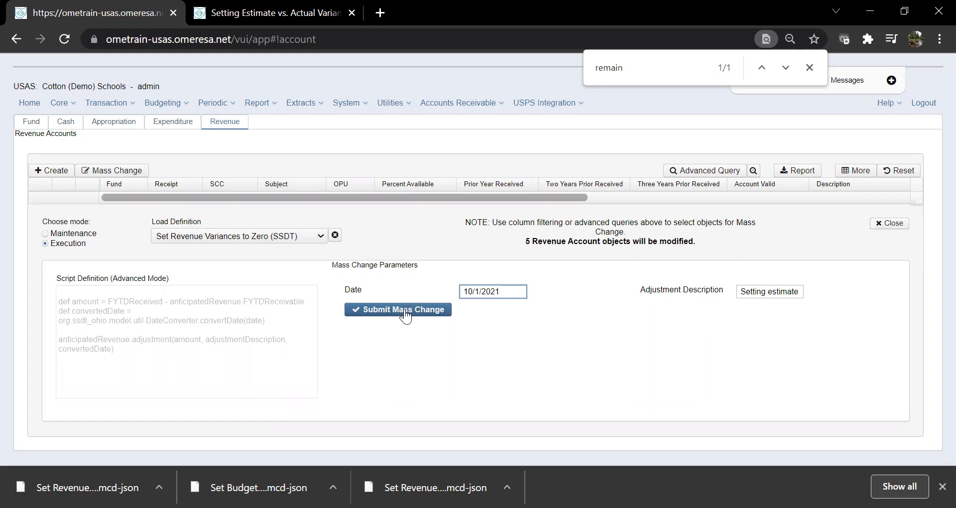
{"action": "left_click", "coordinate": [405, 315]}
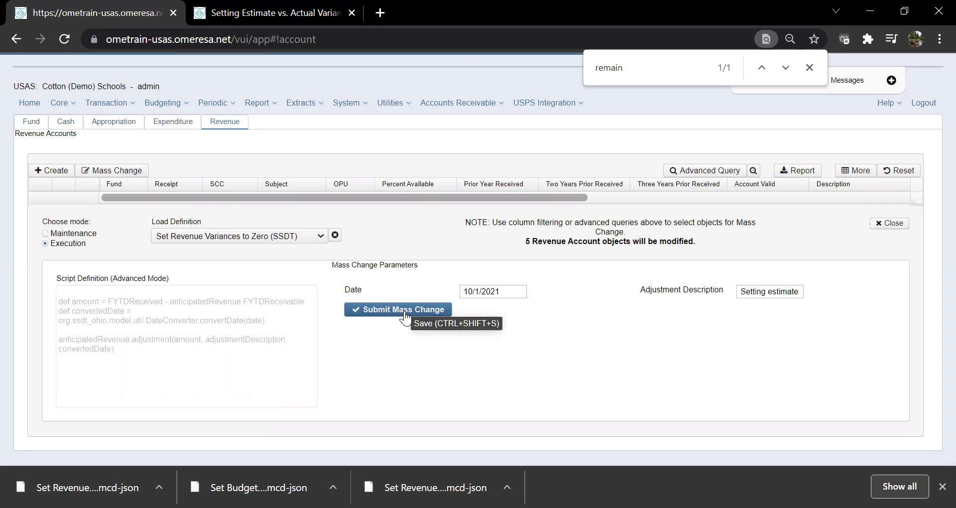
{"action": "left_click", "coordinate": [809, 68]}
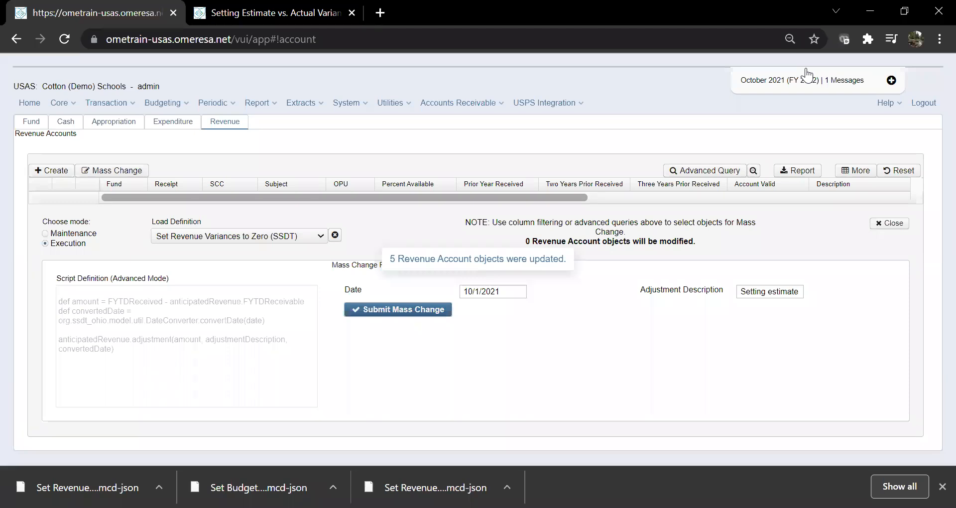
{"action": "left_click", "coordinate": [888, 225]}
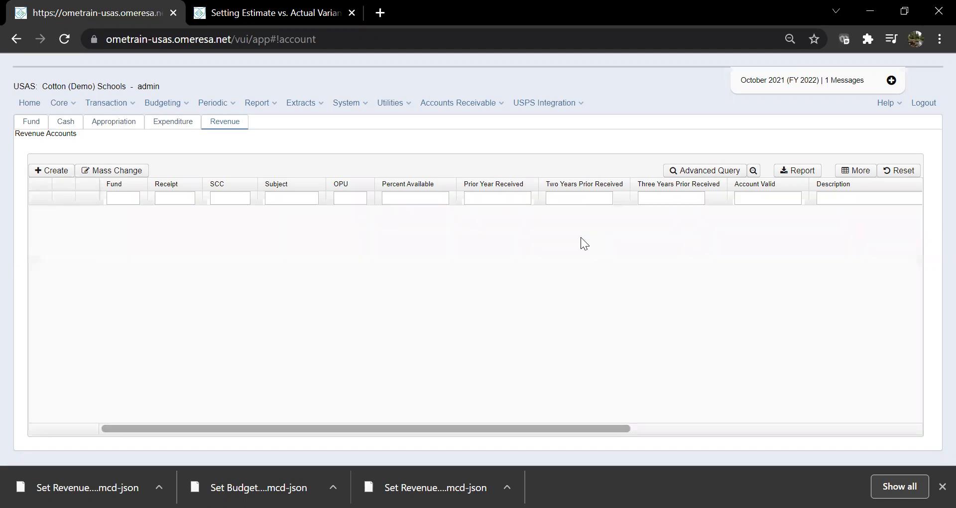
Clear the advanced query on the revenue accounts and hide the query controls.
{"action": "left_click", "coordinate": [702, 170]}
{"action": "left_click", "coordinate": [137, 184]}
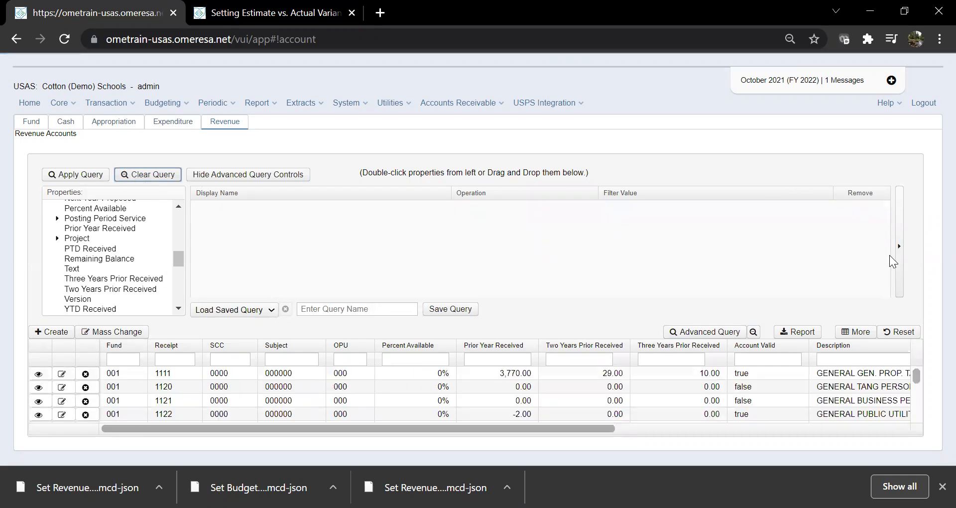
{"action": "left_click", "coordinate": [244, 178]}
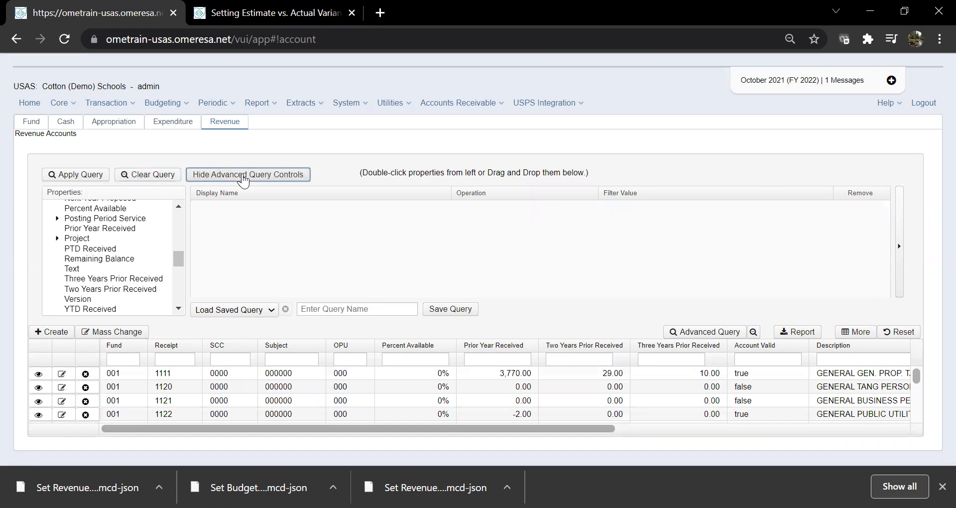